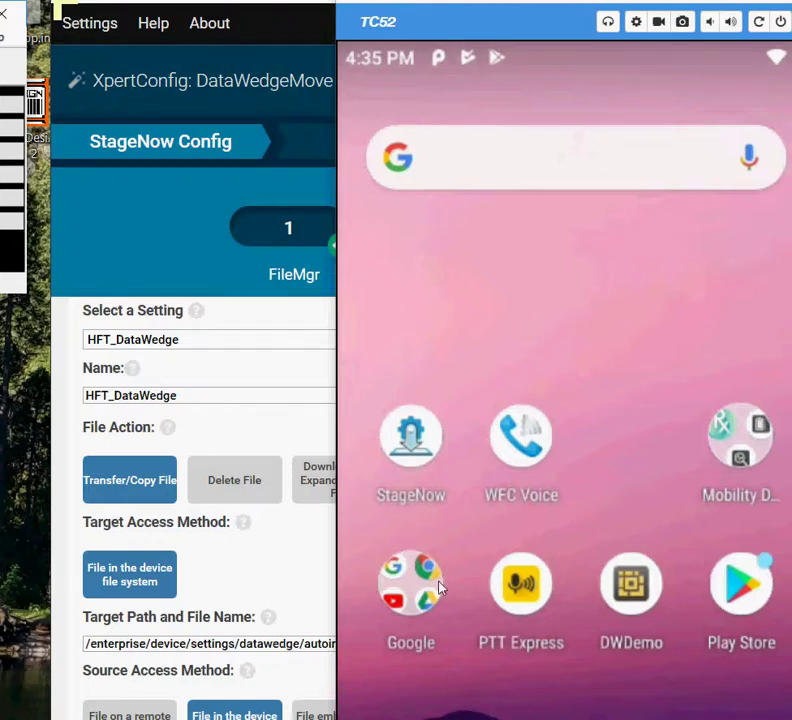
Open DataWedge on the TC52 and go to the Decoders list of Profile0 (default)
drag(438, 584, 412, 191)
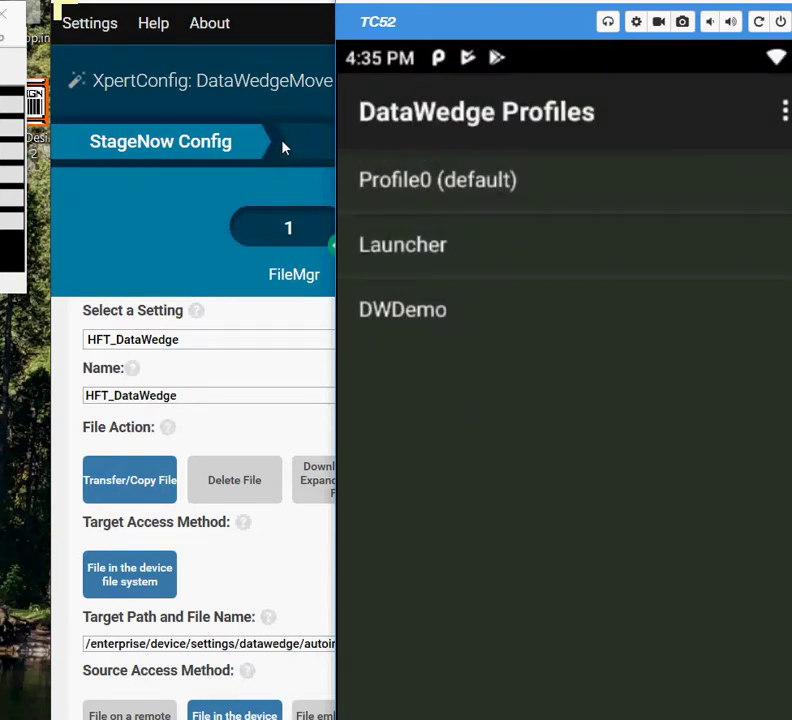
key(Escape)
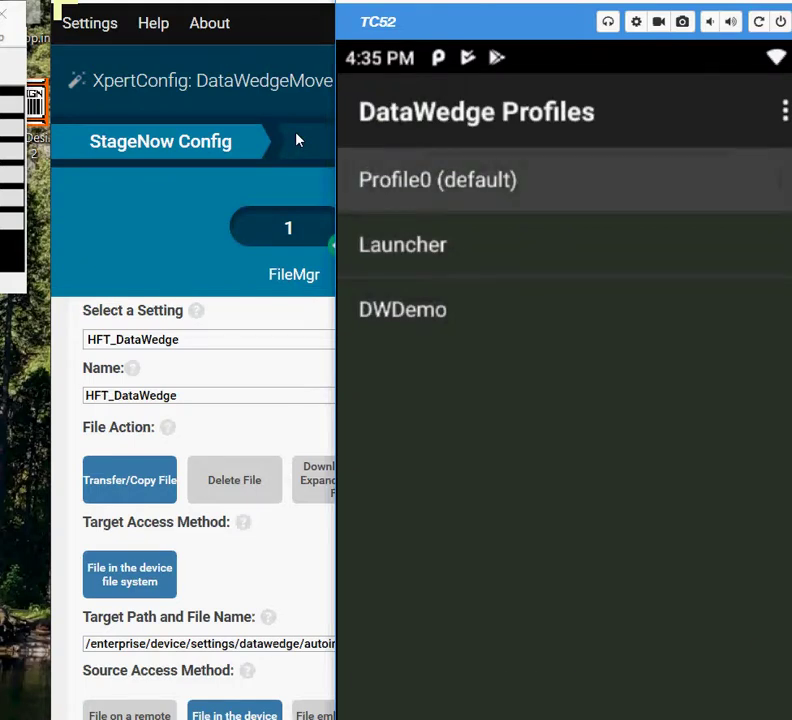
scroll(348, 430, down, 3)
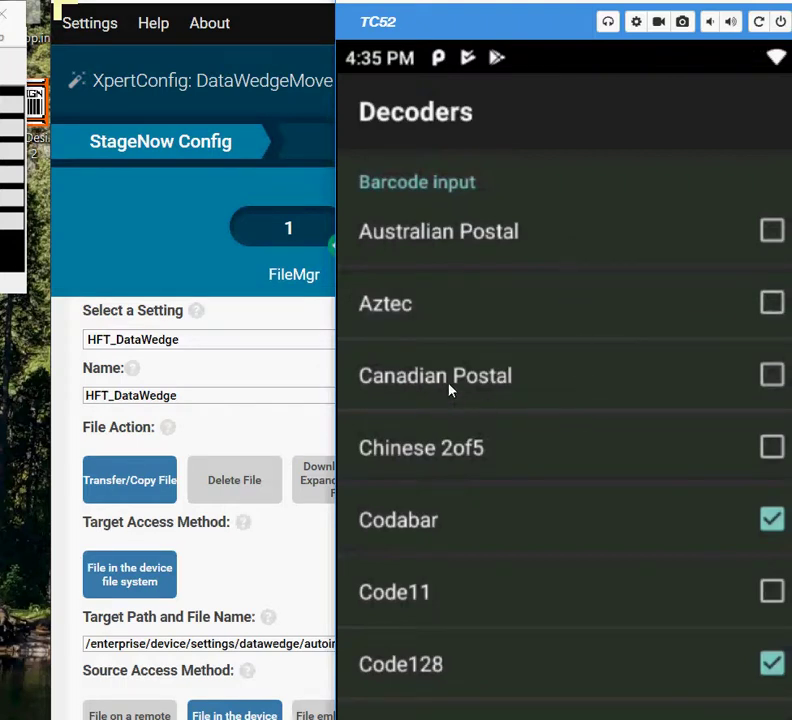
drag(449, 390, 444, 200)
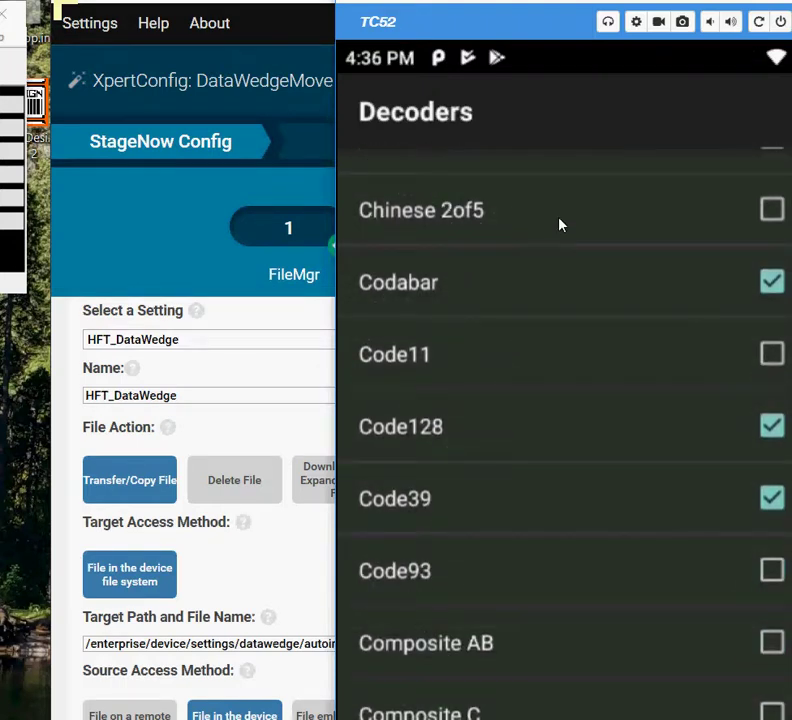
drag(481, 438, 446, 246)
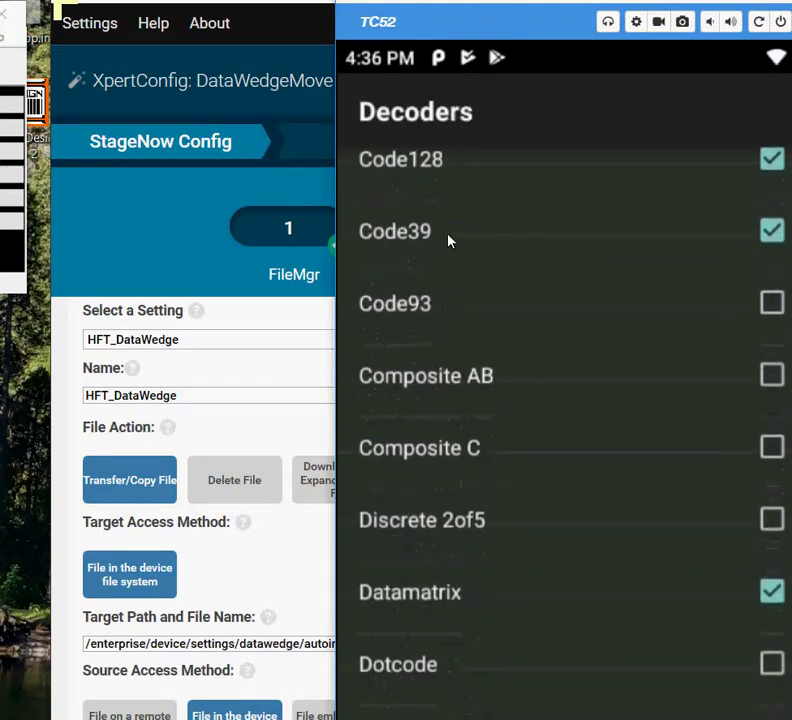
click(565, 244)
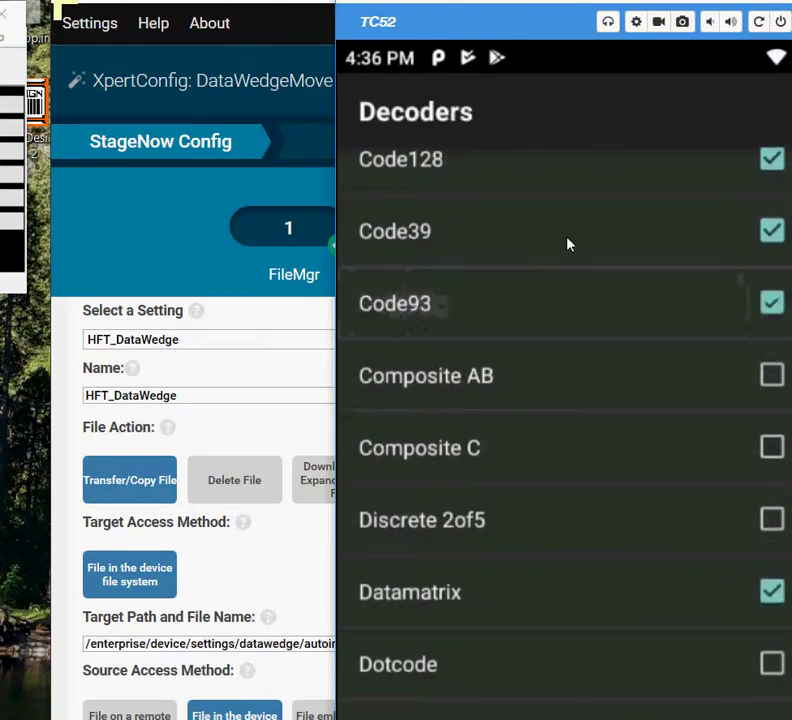
click(567, 244)
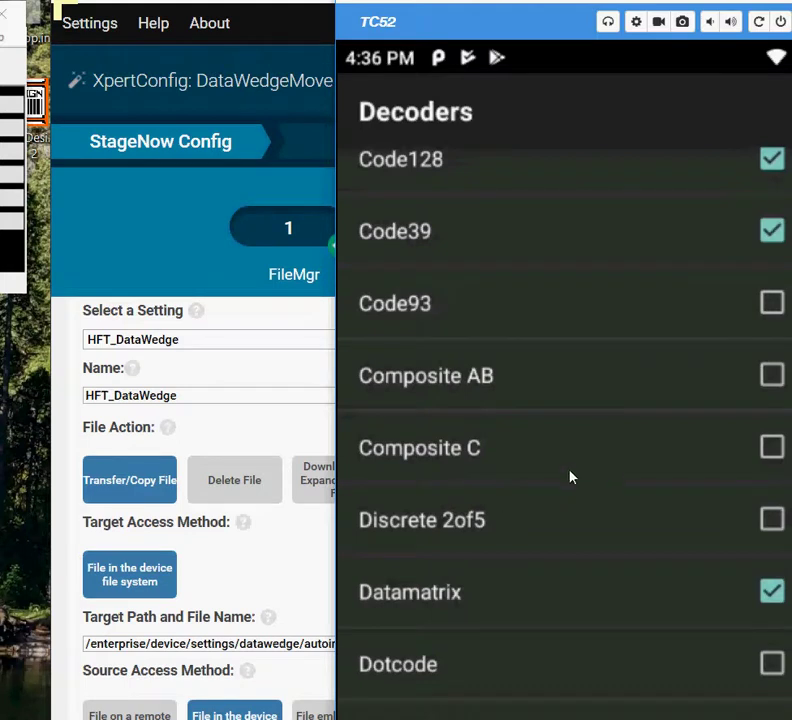
Enable the Interleaved 2of5 decoder for Profile0's barcode input
drag(433, 472, 437, 226)
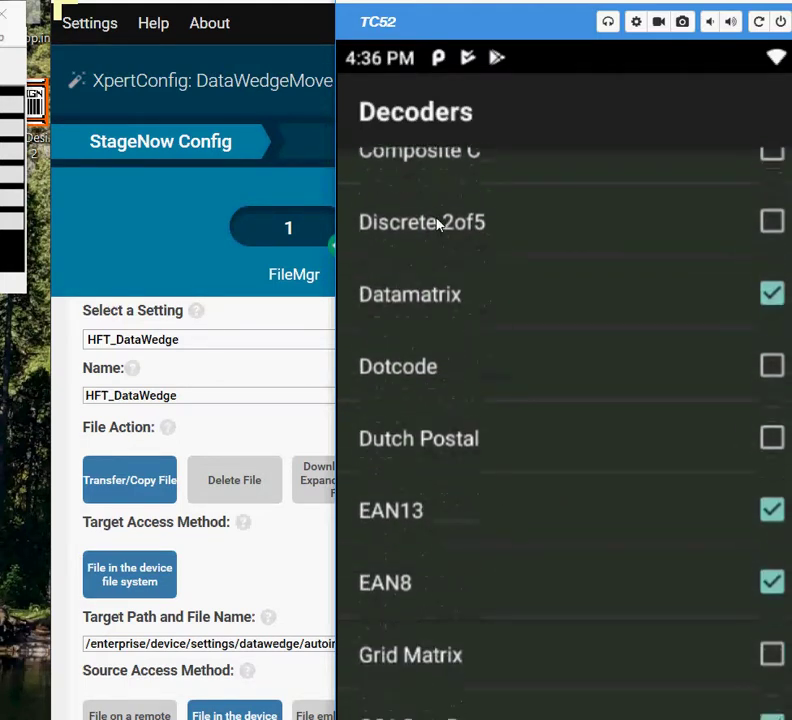
drag(447, 435, 436, 284)
drag(433, 518, 441, 244)
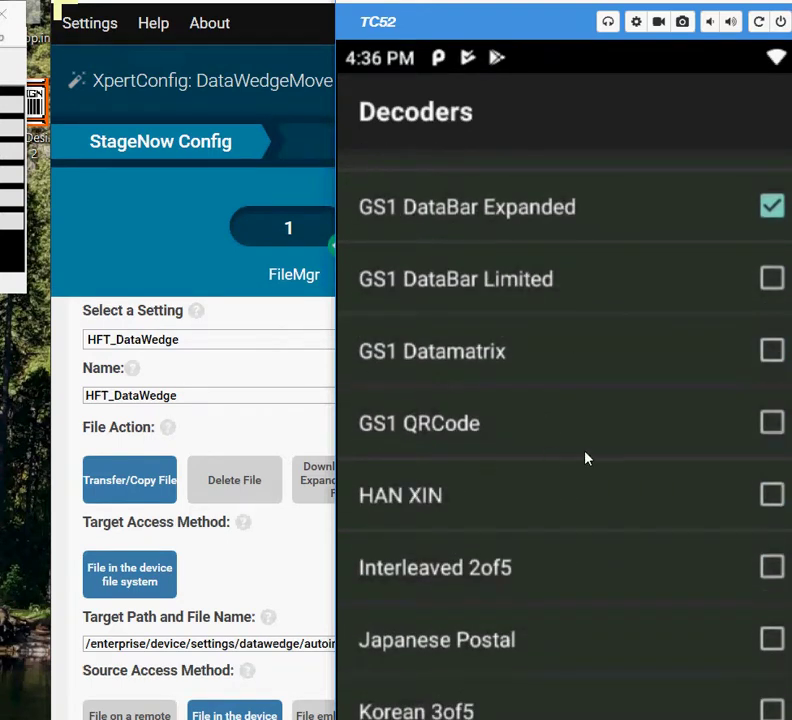
click(430, 563)
drag(428, 553, 432, 327)
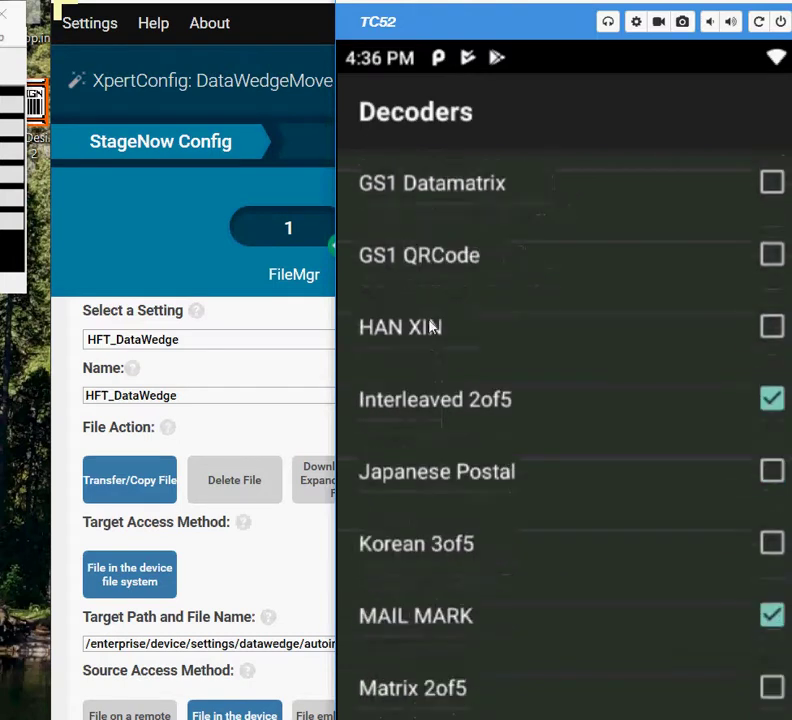
Disable the MAIL MARK and Maxicode decoders for Profile0
click(578, 432)
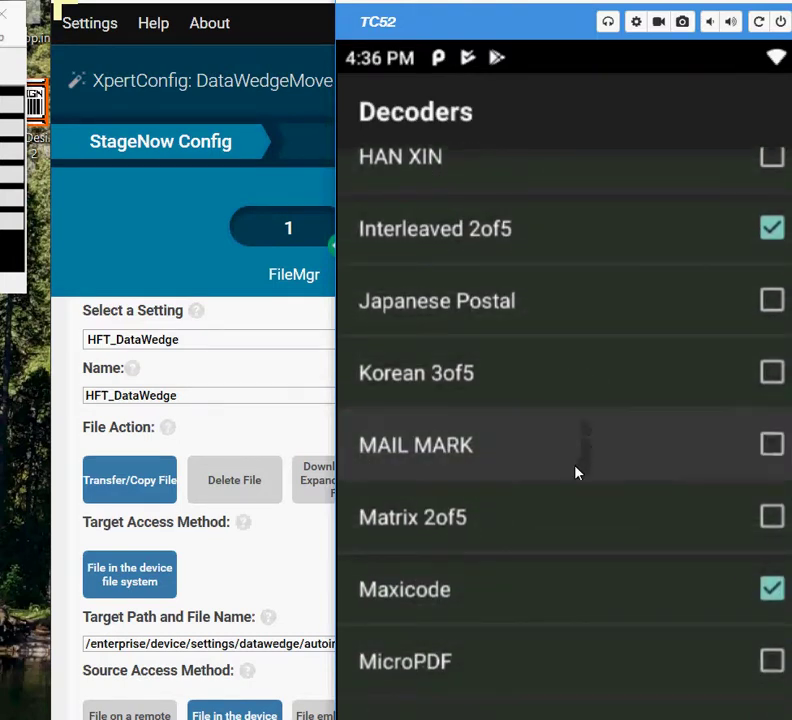
click(495, 578)
drag(486, 529, 465, 219)
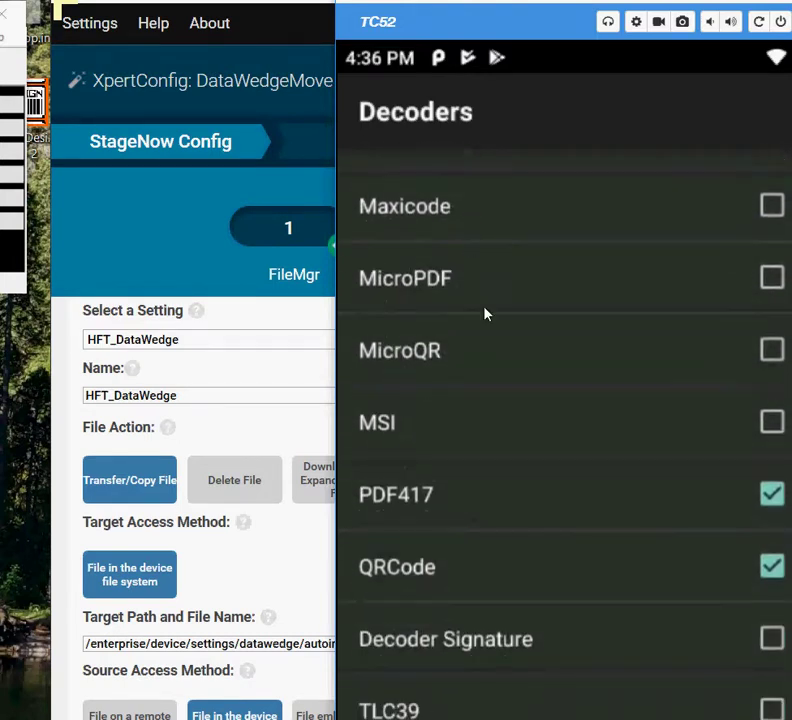
Look through the remaining decoders and return to the DataWedge profiles list
drag(474, 474, 450, 143)
drag(446, 470, 454, 247)
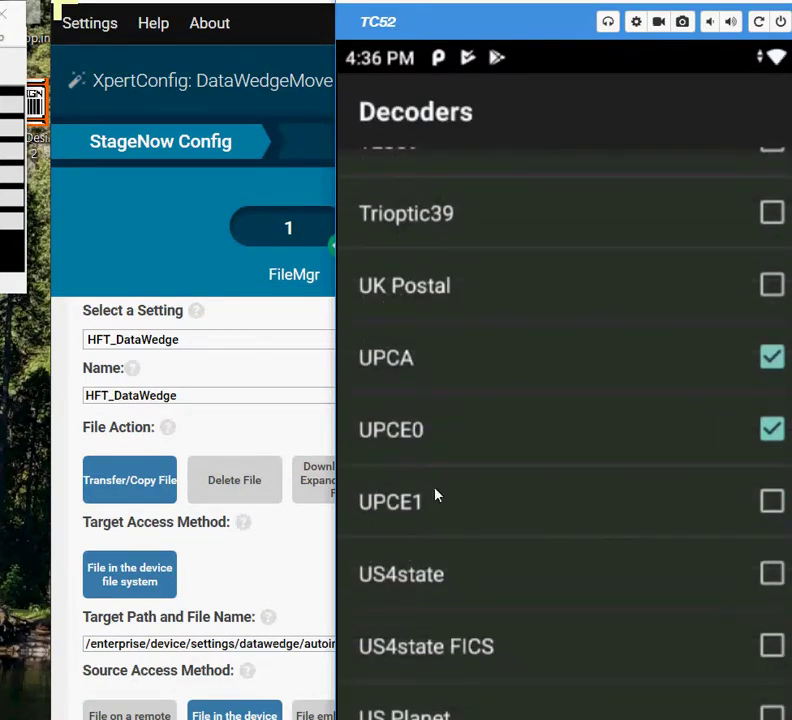
drag(424, 300, 424, 525)
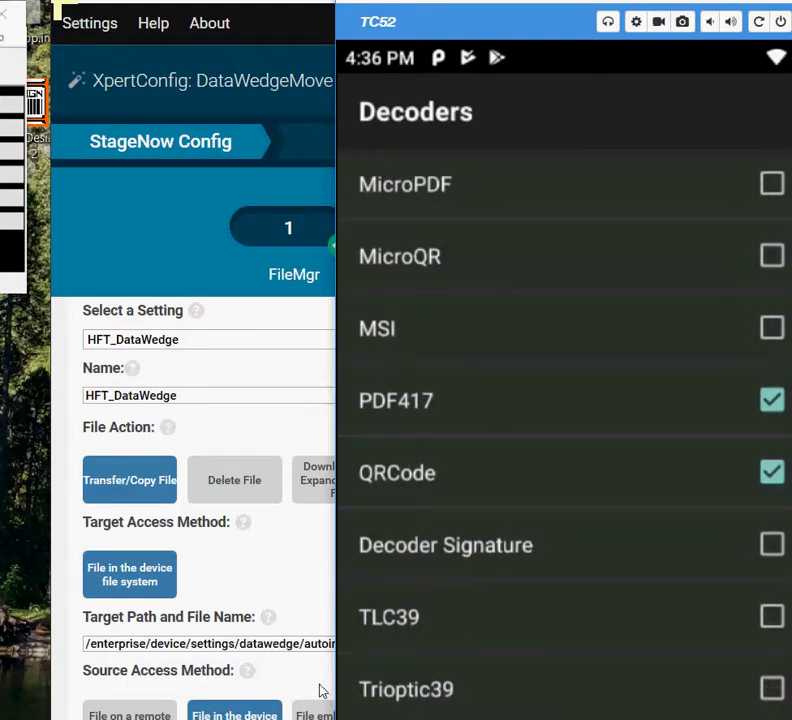
key(Escape)
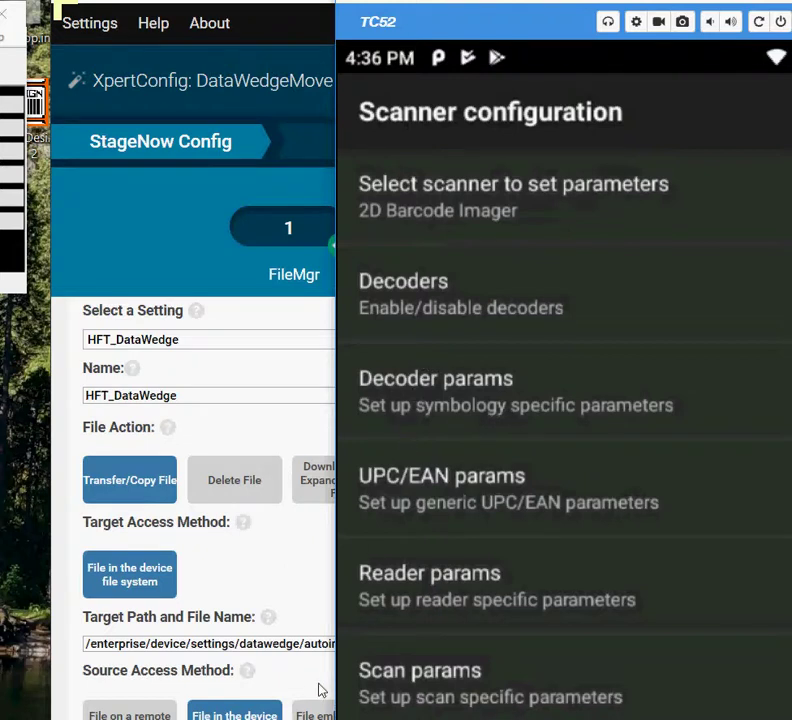
key(Escape)
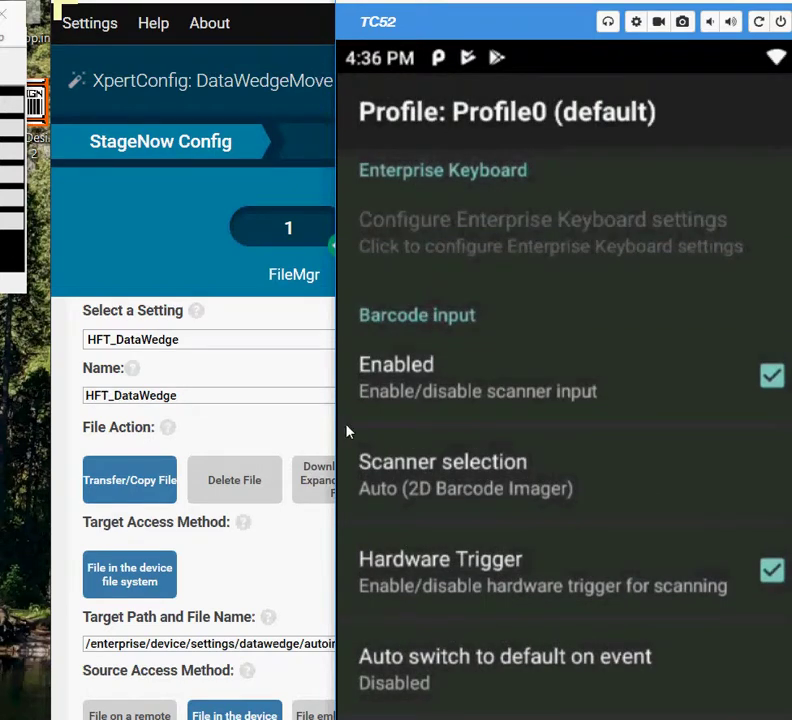
key(Escape)
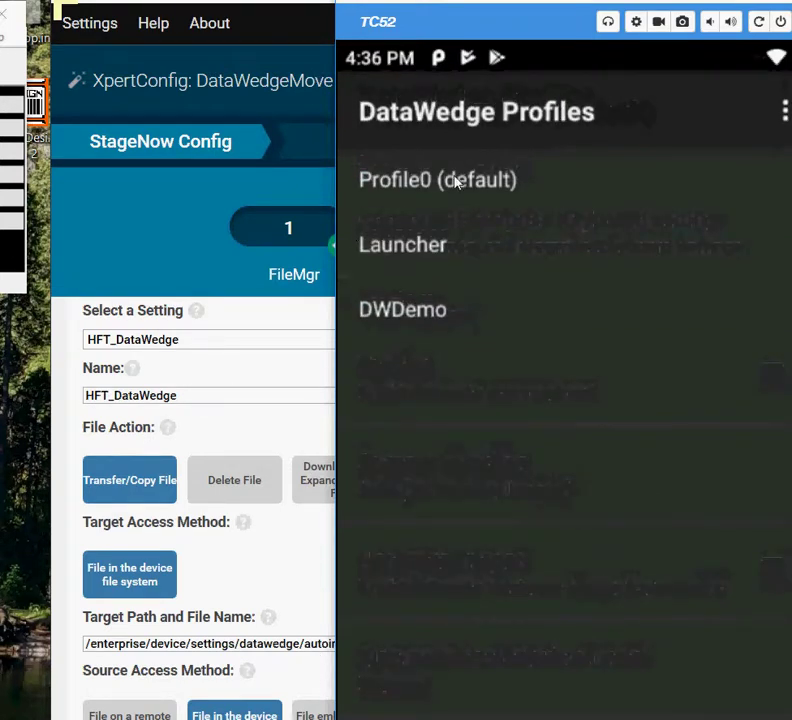
Open the DataWedge settings and export the current configuration to datawedge.db
key(Menu)
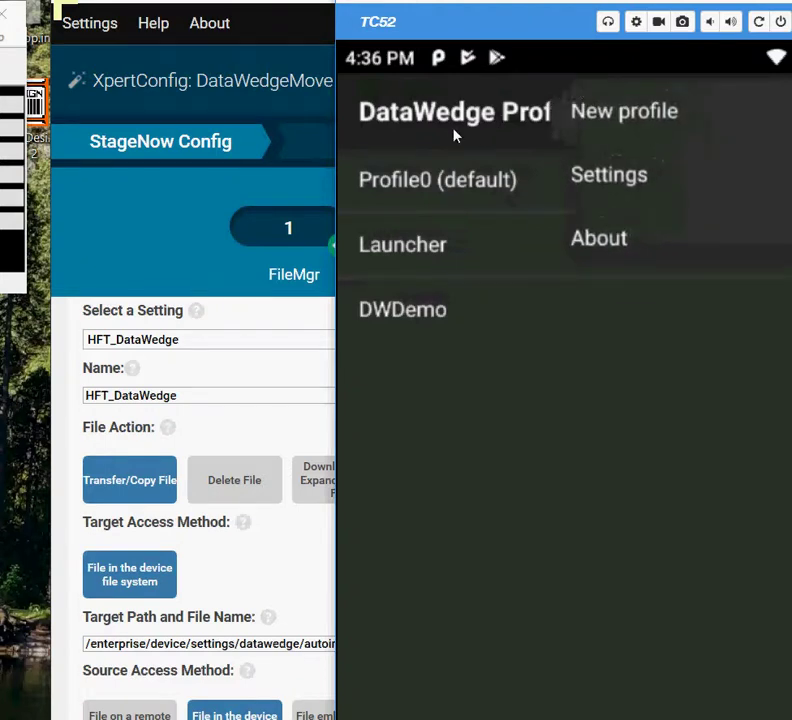
key(Return)
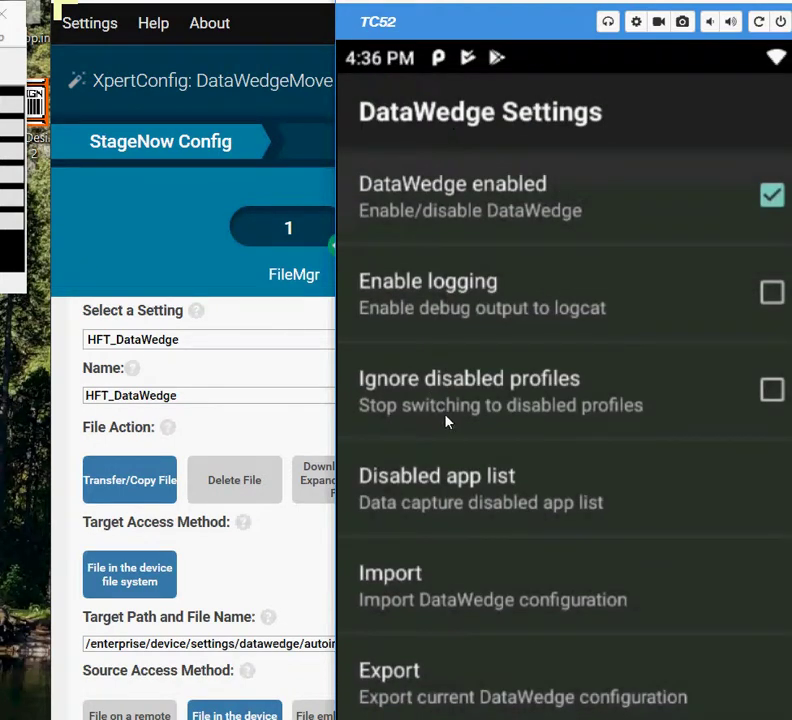
drag(432, 568, 322, 274)
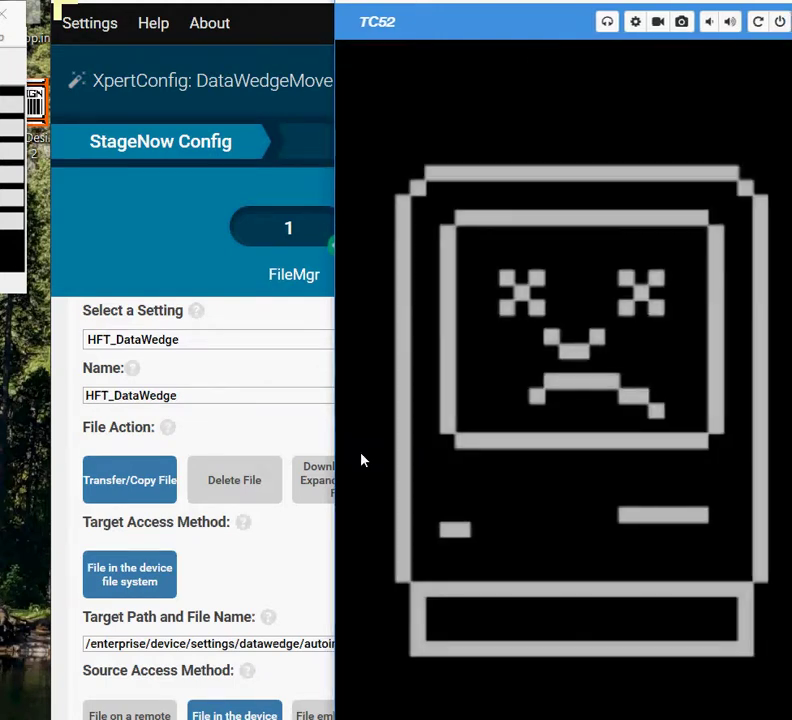
Set the TC52's USB use to File Transfer, leave USB Preferences and open the app list from the home screen
key(Escape)
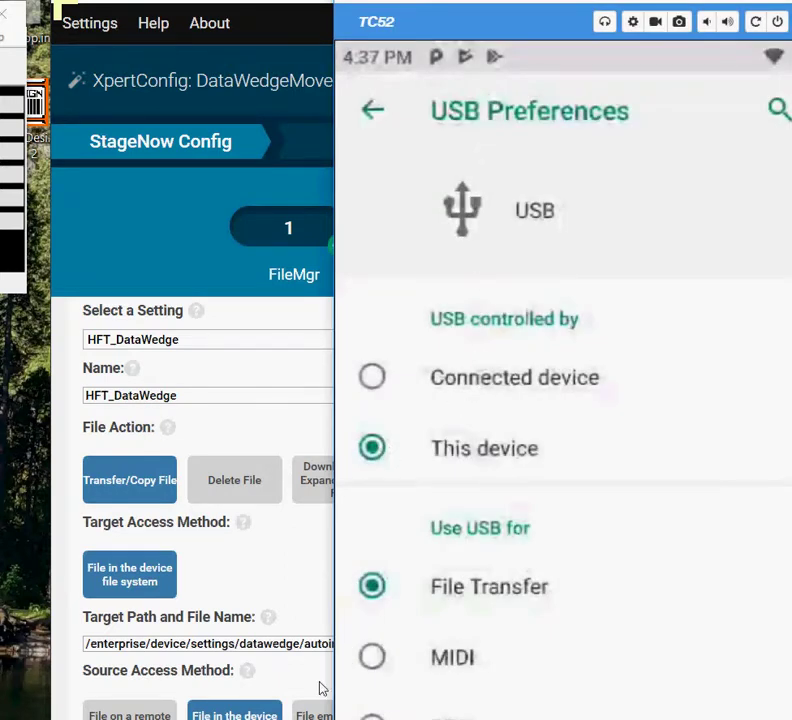
right_click(410, 686)
right_click(410, 686)
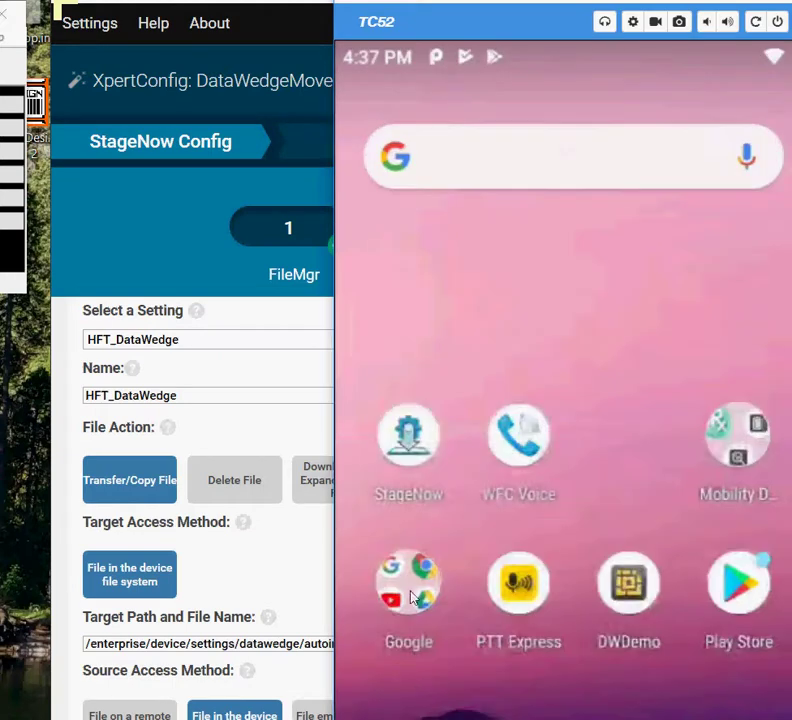
drag(466, 662, 424, 68)
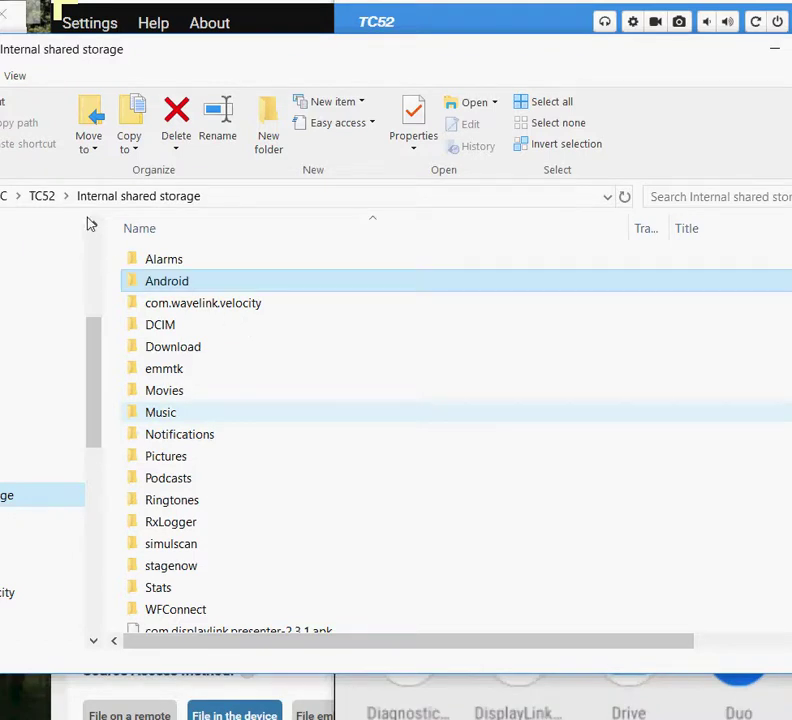
Copy datawedge.db from Android\data\com.symbol.datawedge\files in the TC52's internal shared storage to C:\Working10\DataWedge
key(Return)
key(Return)
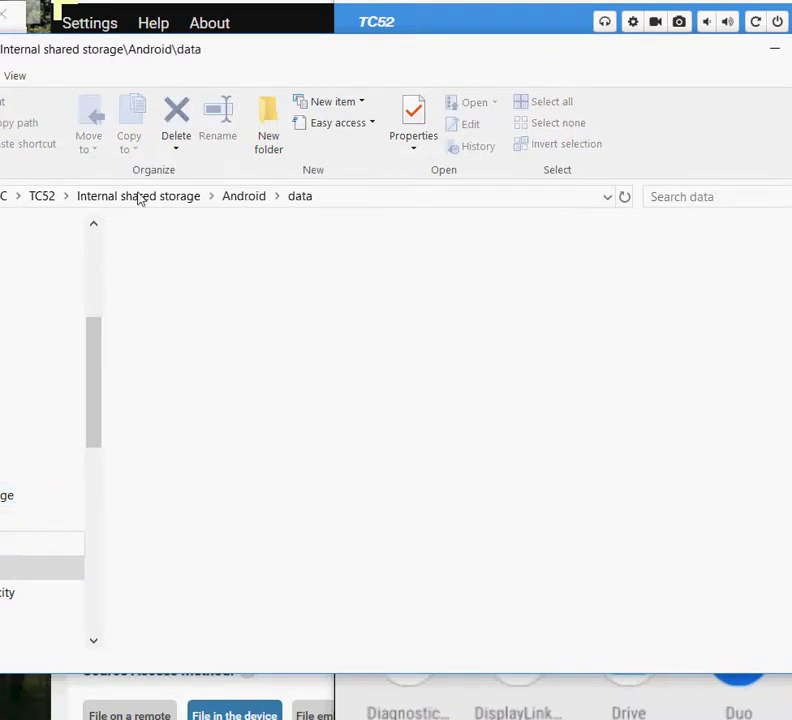
key(End)
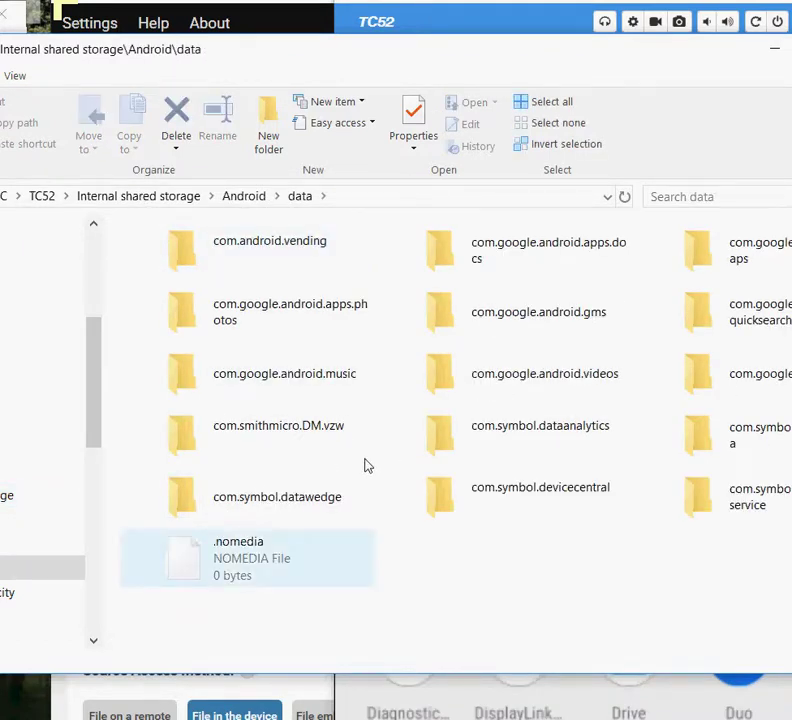
key(Up)
key(Return)
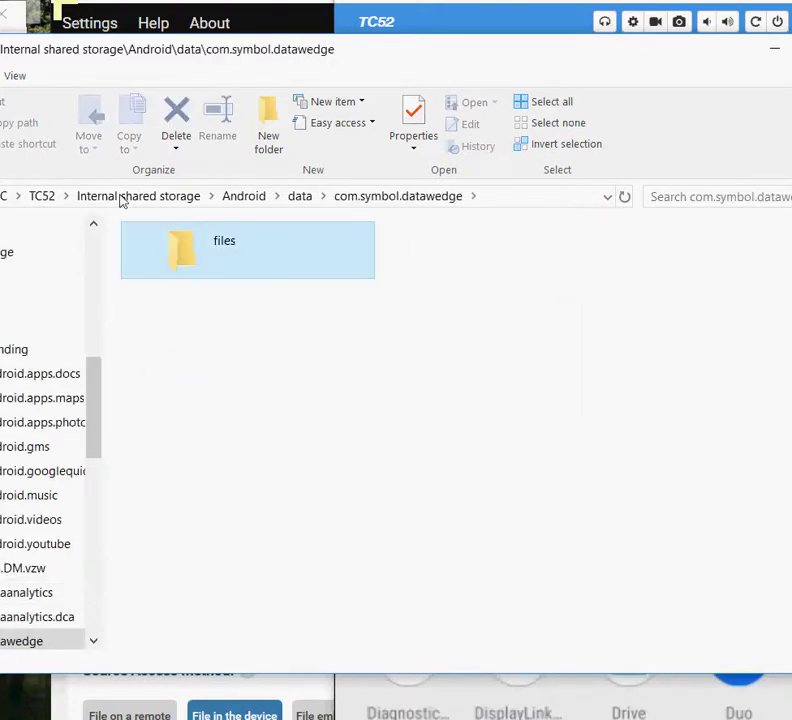
key(Return)
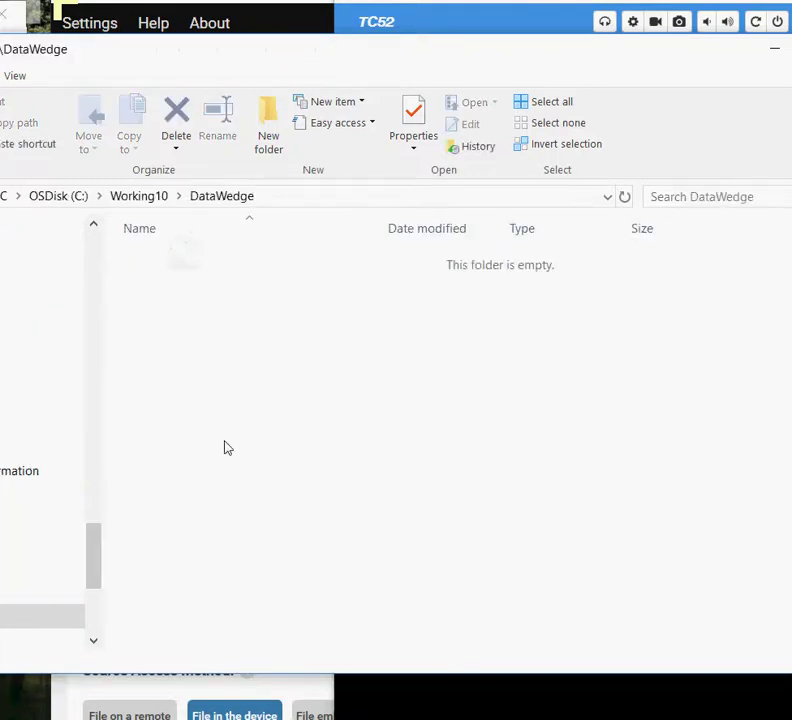
key(ctrl+v)
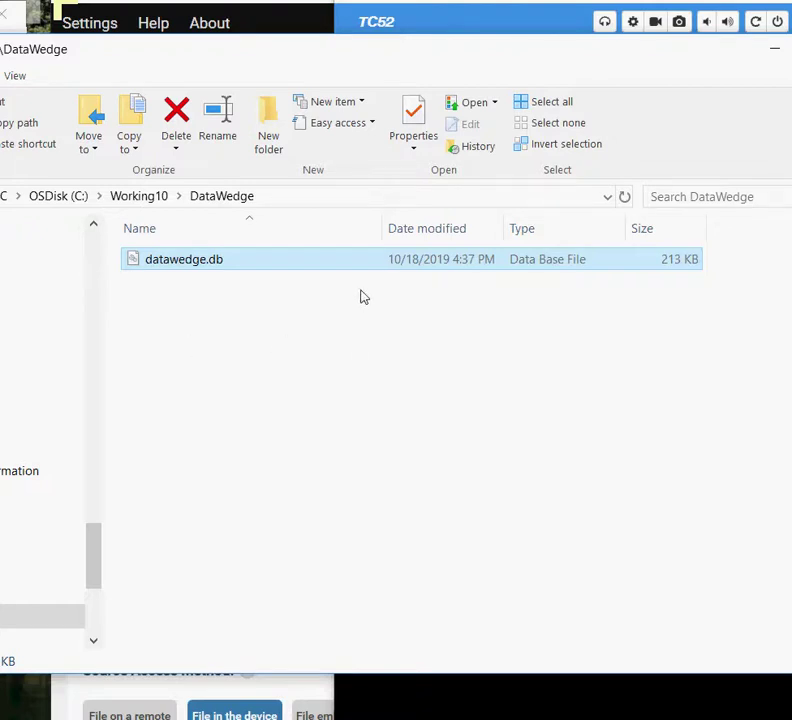
Switch back to the TC52 screen and reopen the DataWedge settings from the profiles list
click(459, 22)
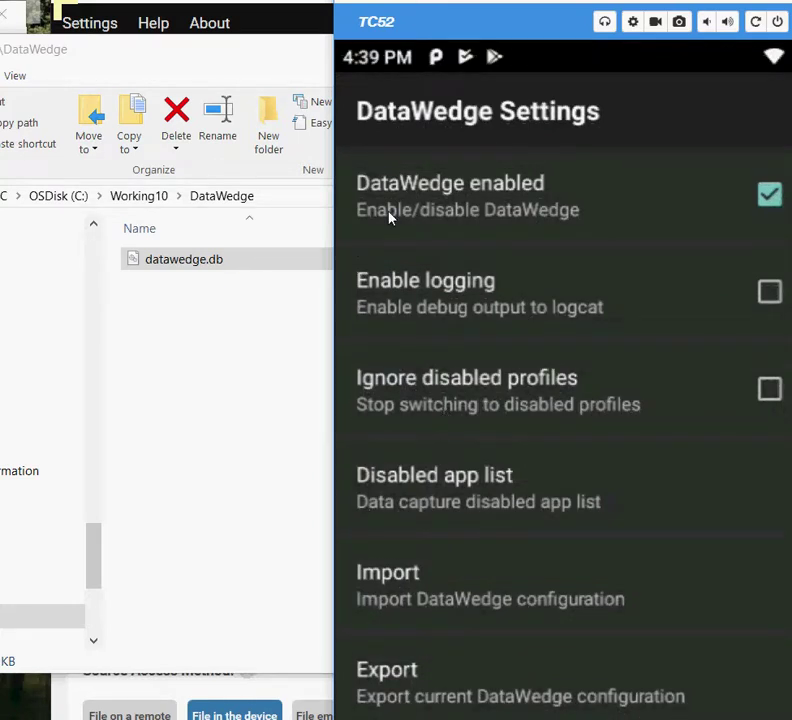
key(Escape)
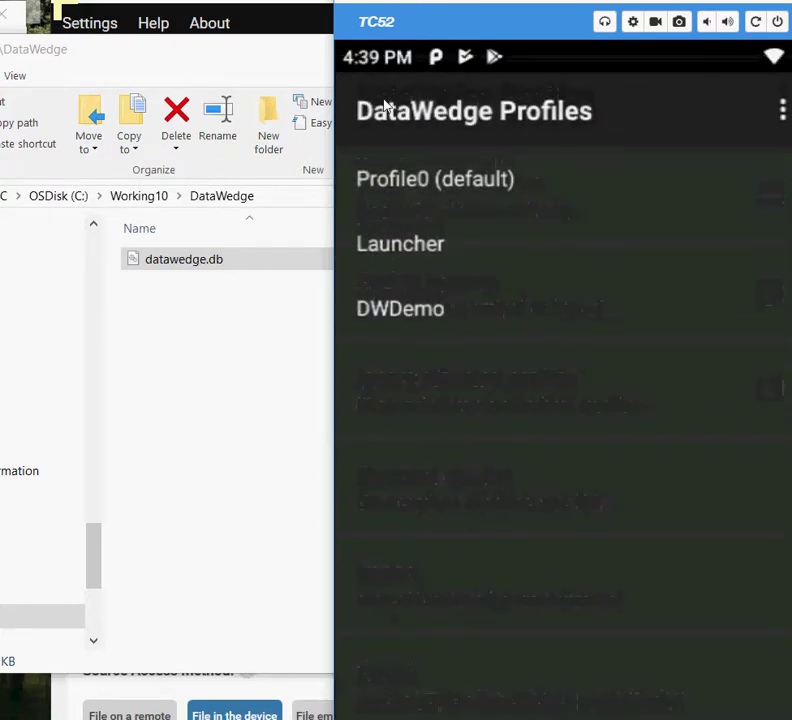
key(ctrl+m)
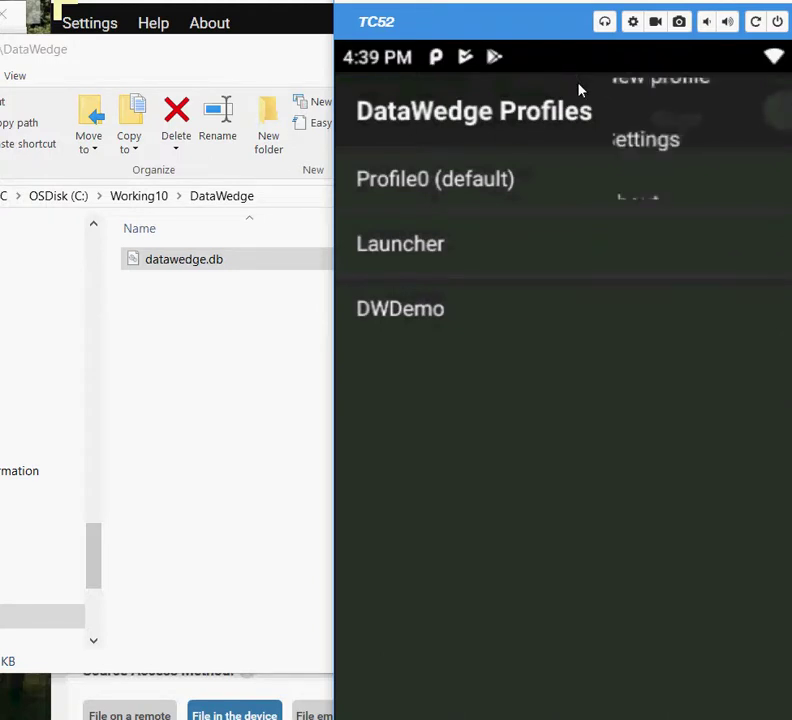
key(Down)
key(Down)
key(Return)
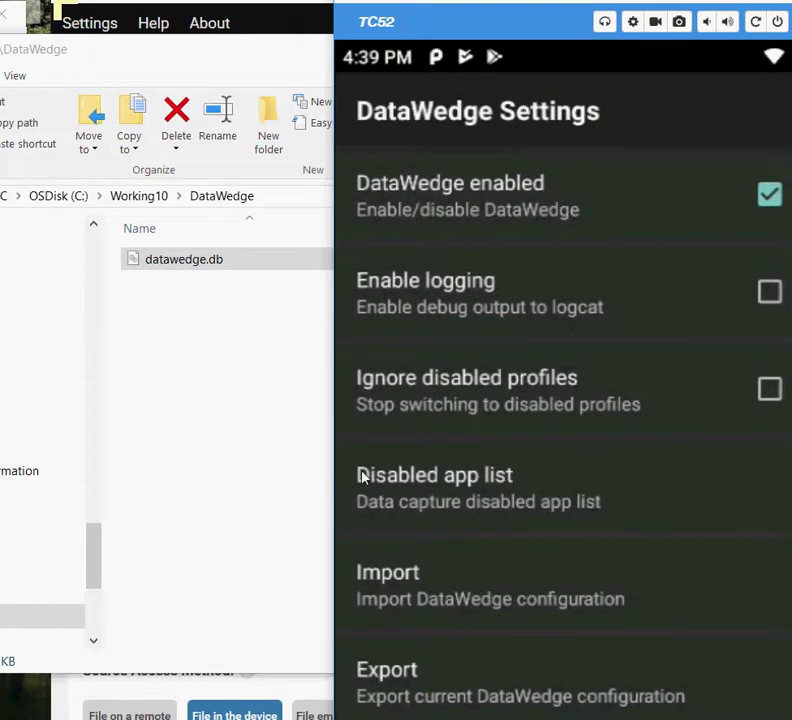
Import the DataWedge configuration datawedge.db from /storage/emulated/0/Android/data/com.symbol.datawedge/files
key(Down)
key(Down)
key(Down)
key(Down)
key(Down)
key(Return)
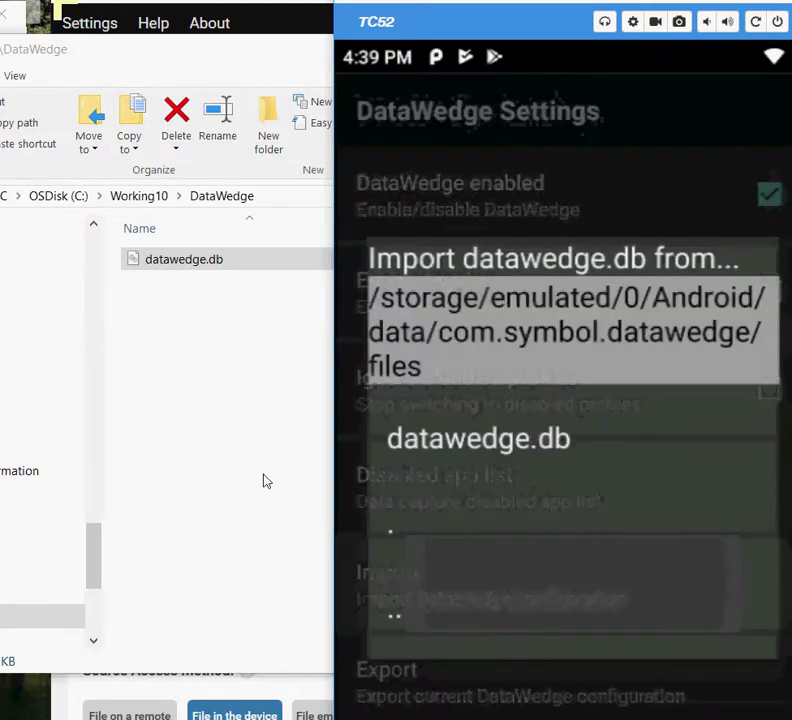
key(Down)
key(Return)
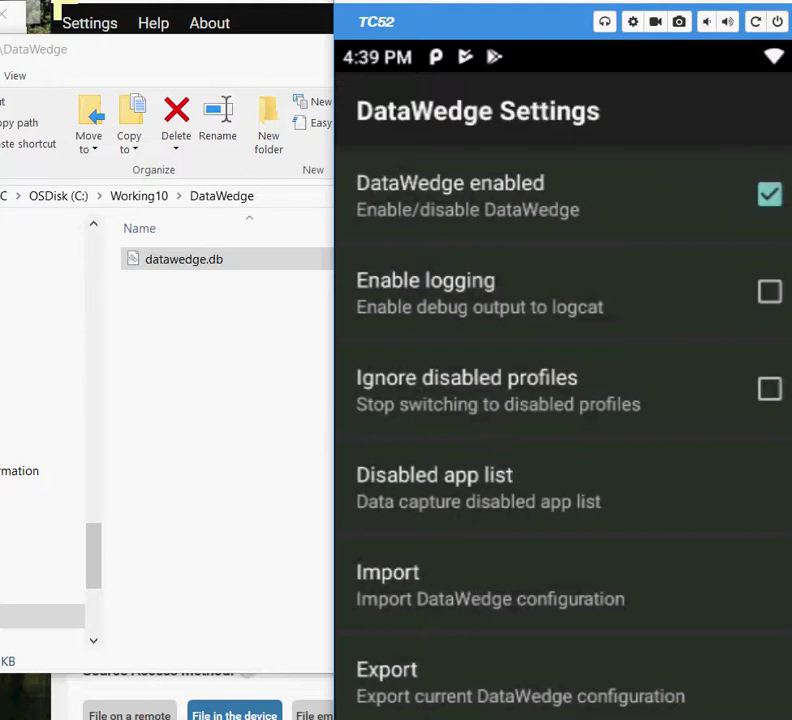
Switch to Notepad, move its window down to uncover the StageNow profile header, and highlight the file name datawedge.db in the target path
key(alt+Tab)
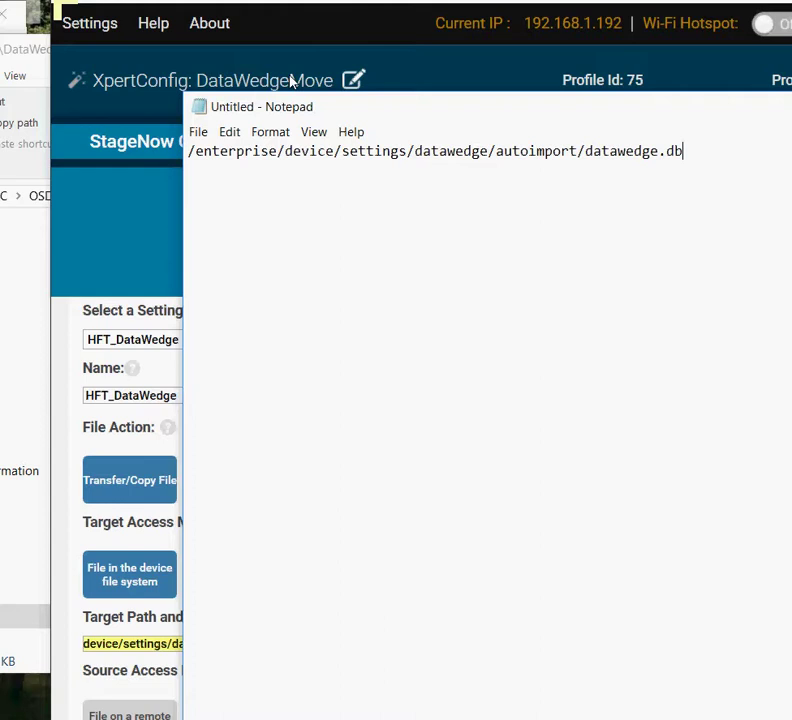
drag(290, 104, 245, 190)
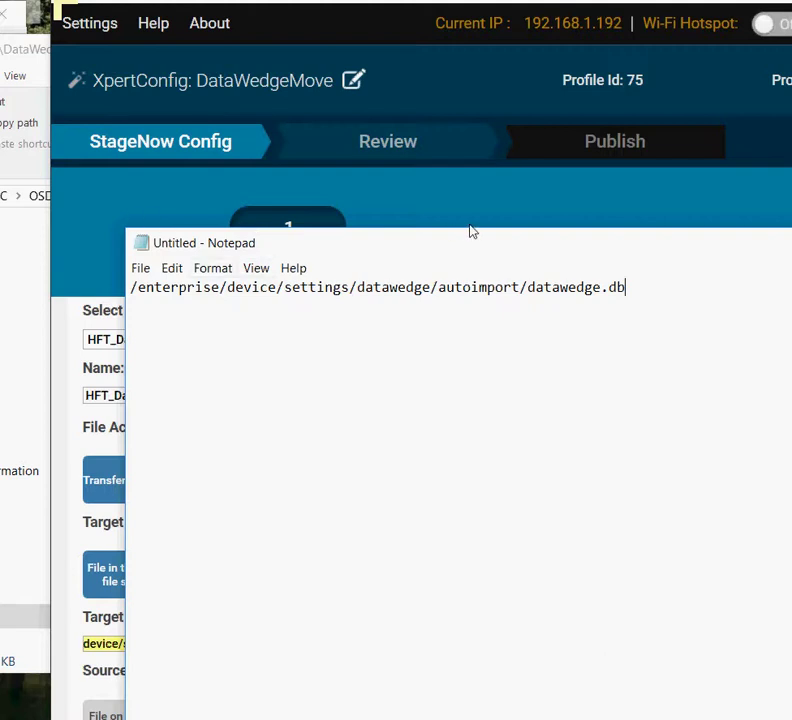
key(shift+Left)
key(shift+Left)
key(shift+Left)
key(shift+Left)
key(shift+Left)
key(shift+Left)
key(shift+Left)
key(shift+Left)
key(shift+Left)
key(shift+Left)
key(shift+Left)
key(shift+Left)
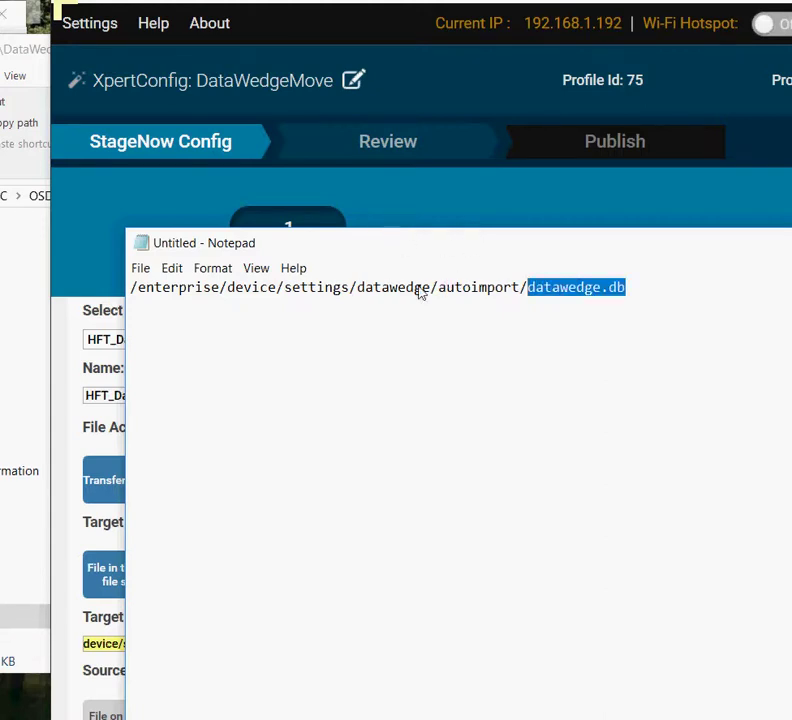
Highlight the folder part /enterprise/device/settings/datawedge/autoimport/ of the target path, then clear the selection
key(Home)
key(shift+Right)
key(shift+Right)
key(shift+Right)
key(shift+Right)
key(shift+Right)
key(shift+Right)
key(shift+Right)
key(shift+Right)
key(shift+Right)
key(shift+Right)
key(shift+Right)
key(shift+Right)
key(shift+Right)
key(shift+Right)
key(shift+Right)
key(shift+Right)
key(shift+Right)
key(shift+Right)
key(shift+Right)
key(shift+Right)
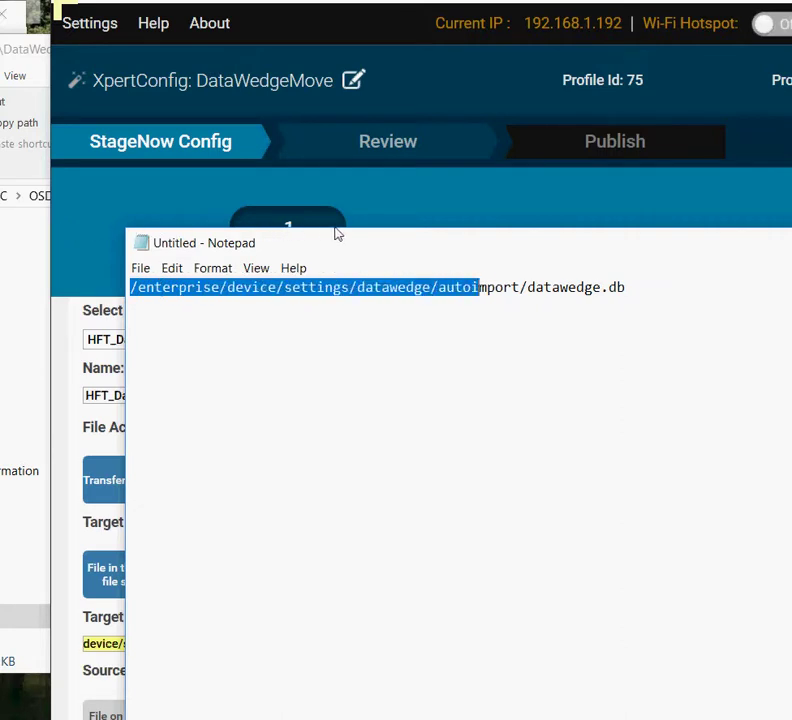
key(shift+Right)
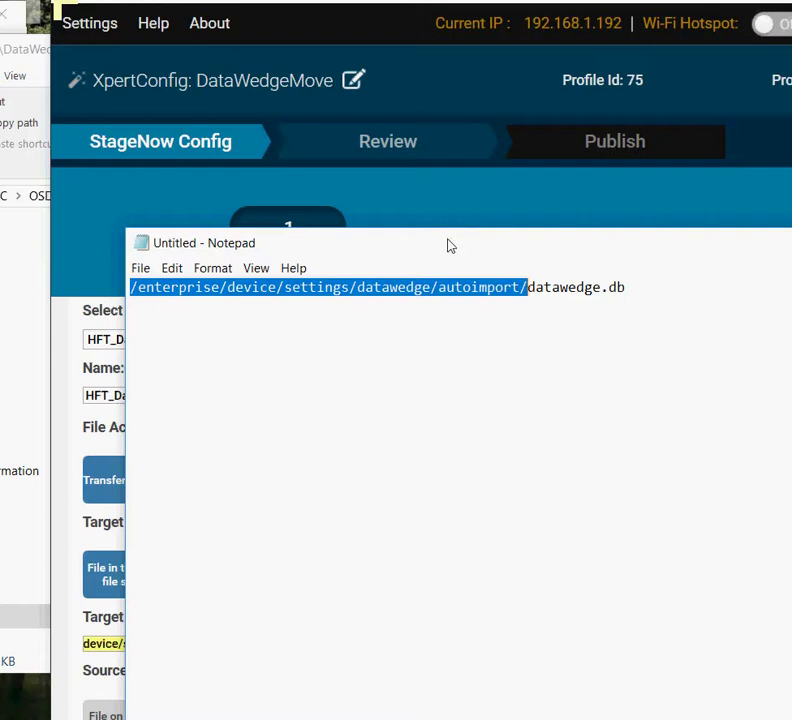
key(End)
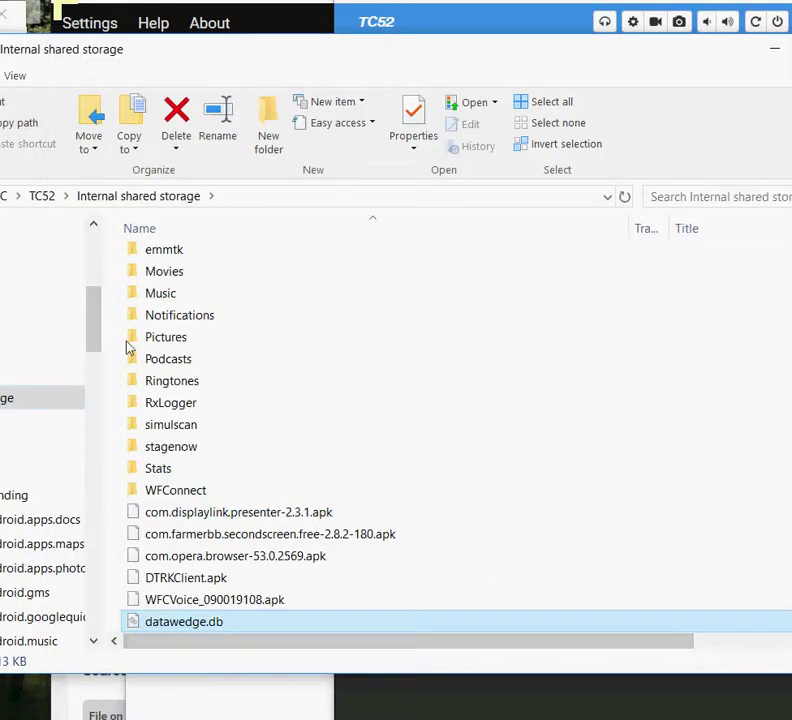
Check the TC52's internal shared storage for datawedge.db and review the enabled decoders in the device's scanner configuration
scroll(178, 445, up, 2)
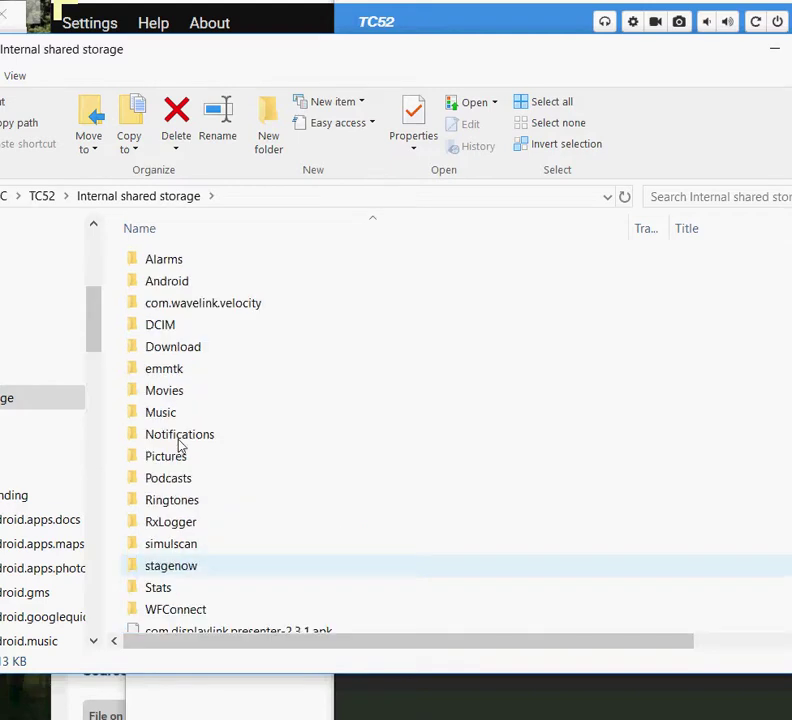
scroll(124, 497, down, 2)
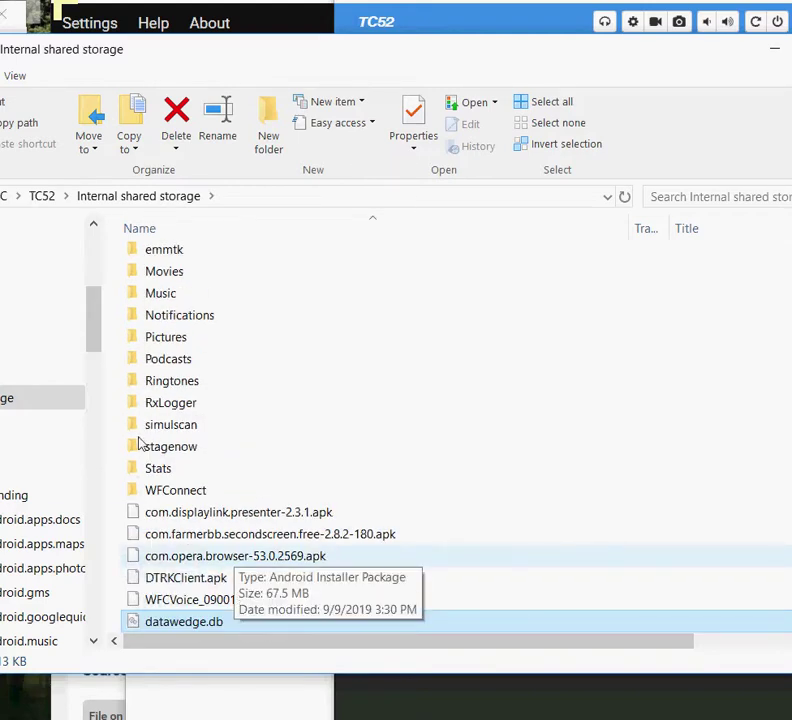
key(alt+Tab)
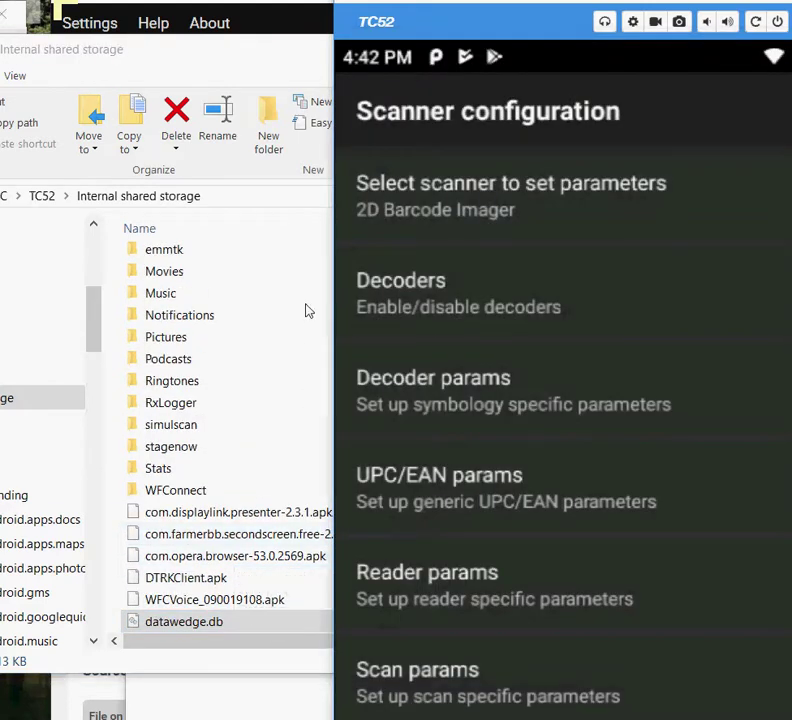
click(383, 384)
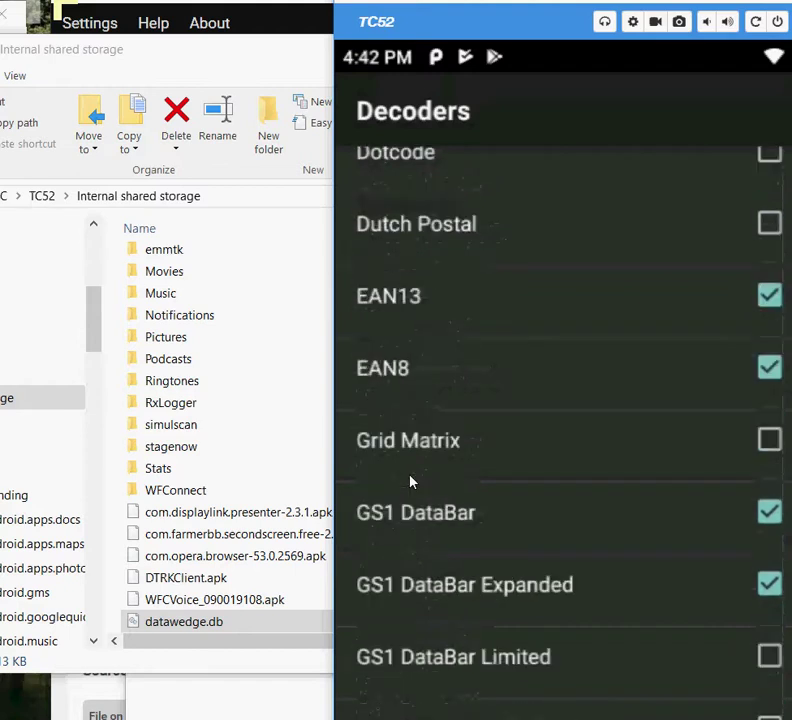
scroll(409, 481, down, 2)
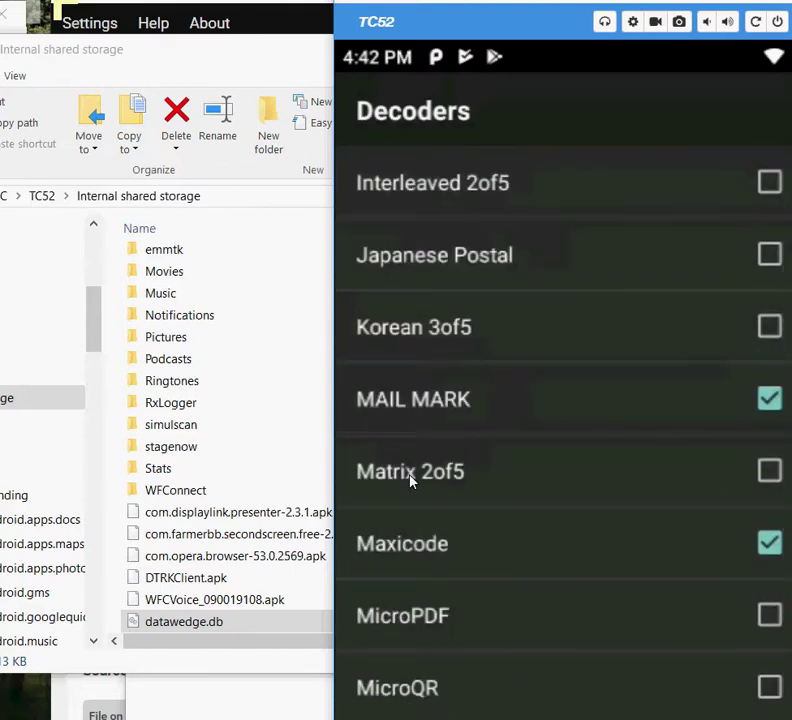
scroll(410, 482, up, 5)
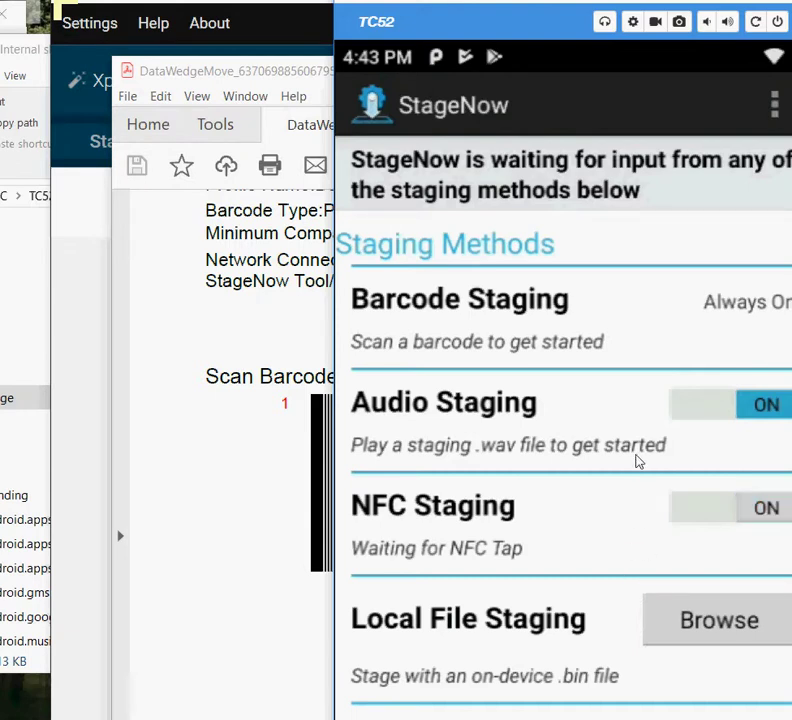
Stage the TC52 with the PDF417 barcode from the DataWedgeMove PDF and exit StageNow on the device
key(alt+Tab)
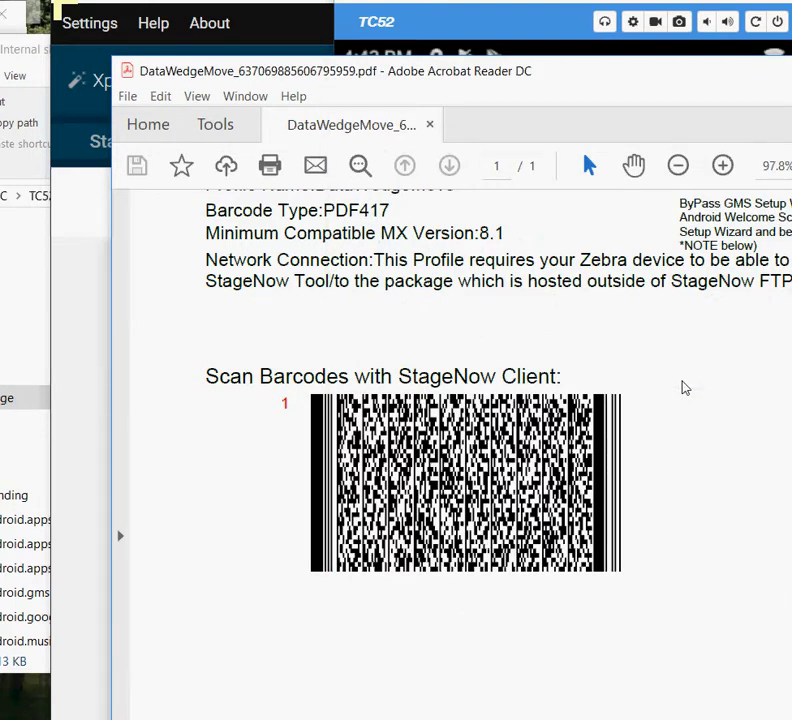
key(alt+Tab)
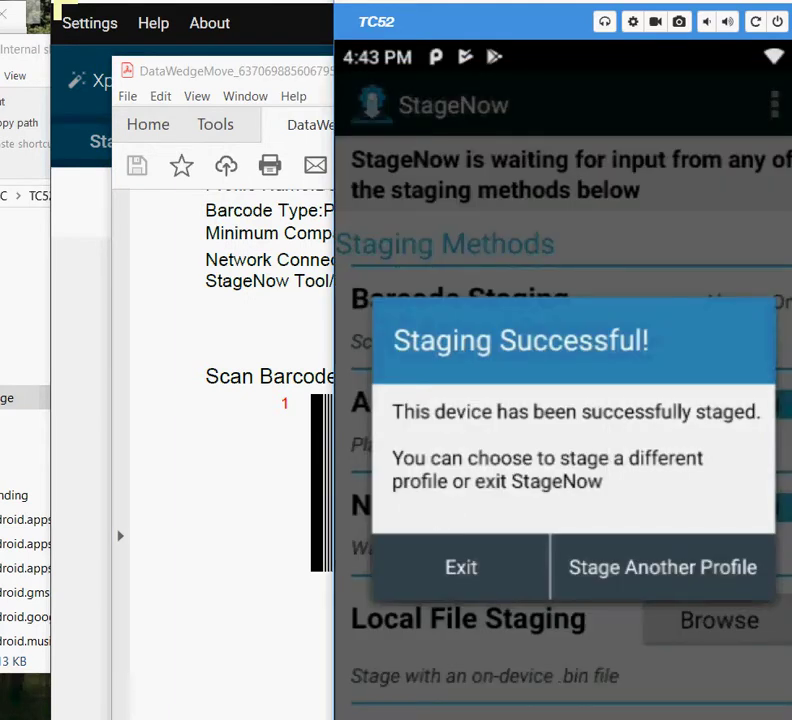
click(393, 545)
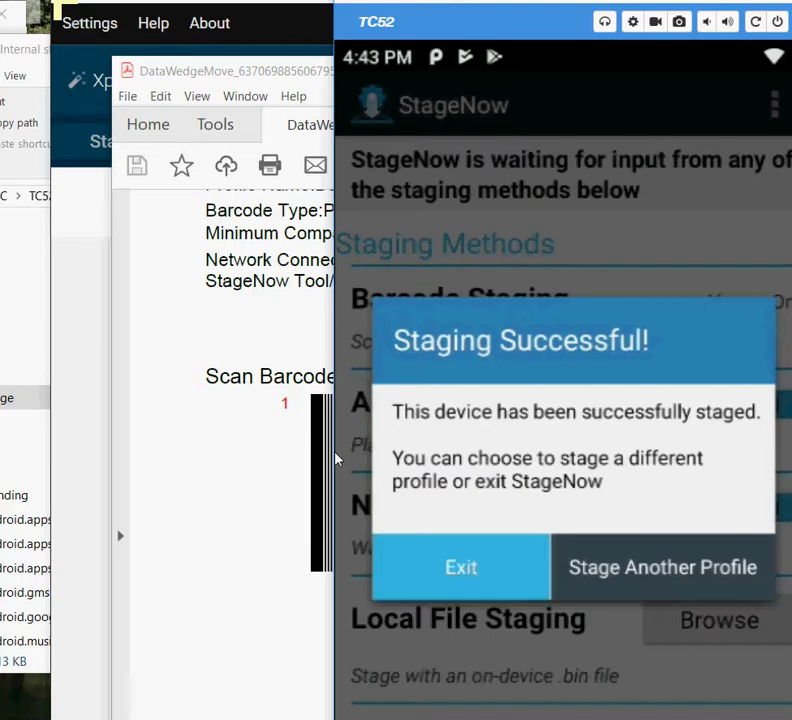
Open the TC52's app list, launch DataWedge and open Profile0 (default)
drag(456, 583, 440, 217)
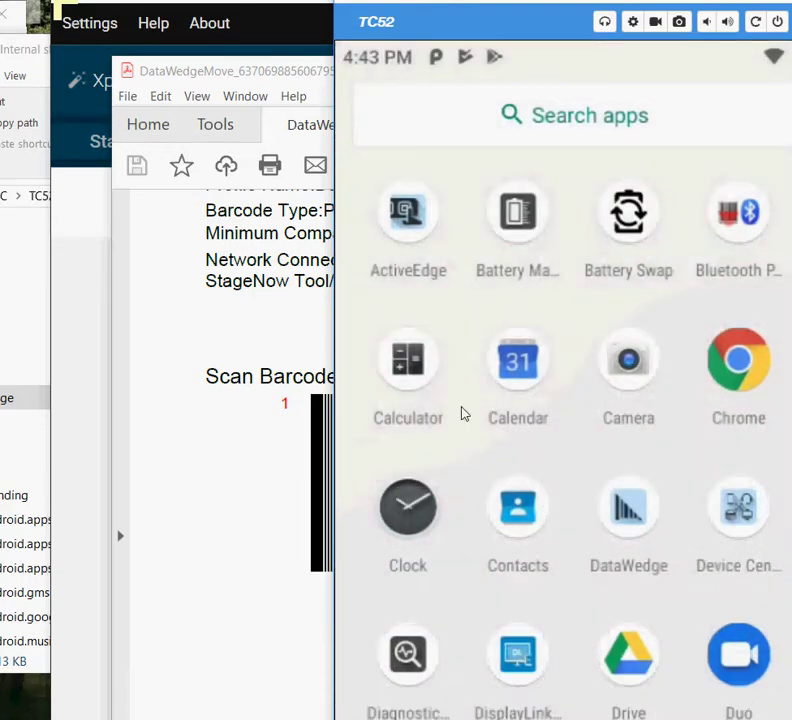
scroll(465, 410, down, 4)
scroll(458, 470, up, 5)
scroll(455, 458, up, 3)
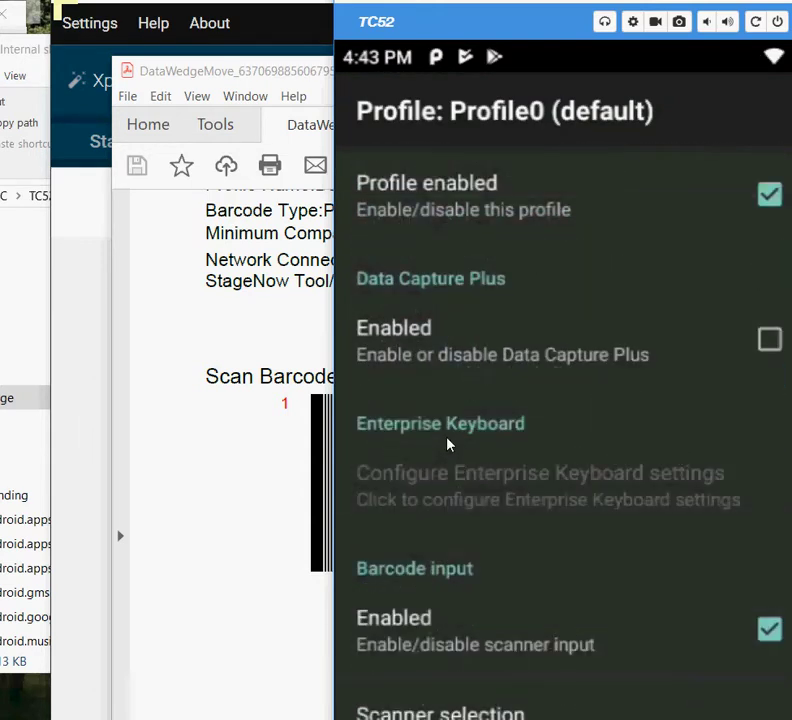
Open the Decoders list in Profile0's scanner settings and examine which barcode decoders are enabled after staging
scroll(415, 490, down, 5)
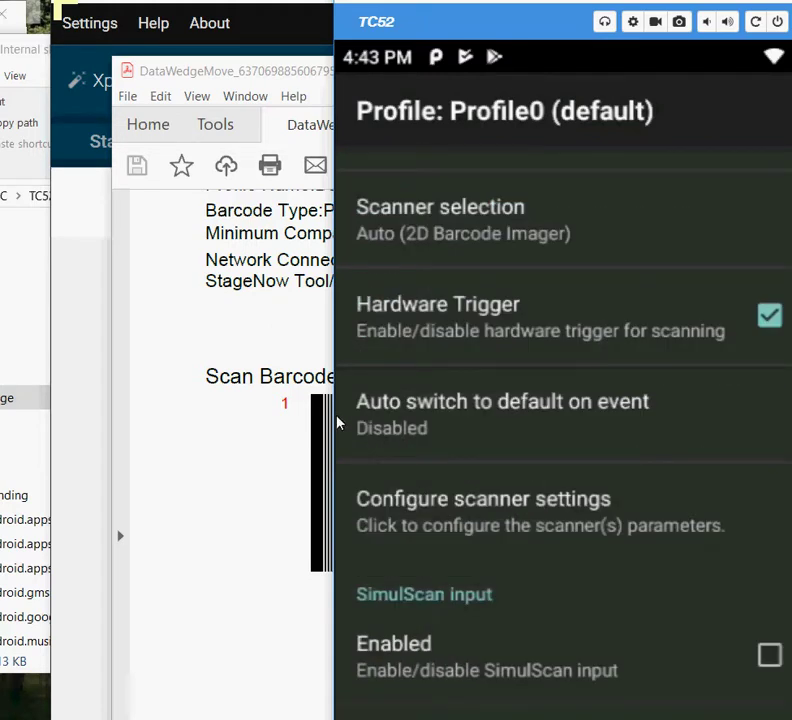
click(420, 498)
click(352, 318)
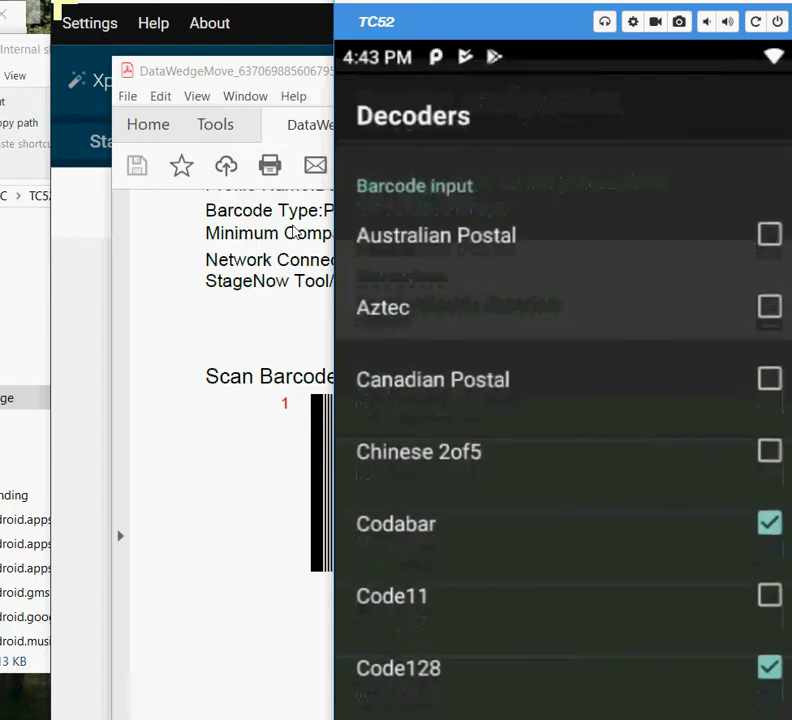
scroll(378, 437, down, 15)
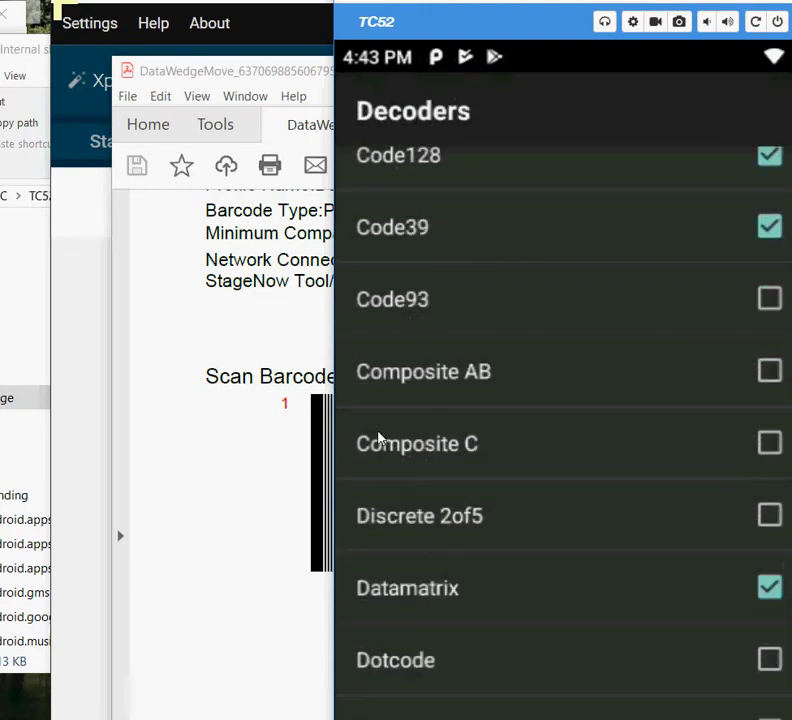
scroll(378, 437, down, 5)
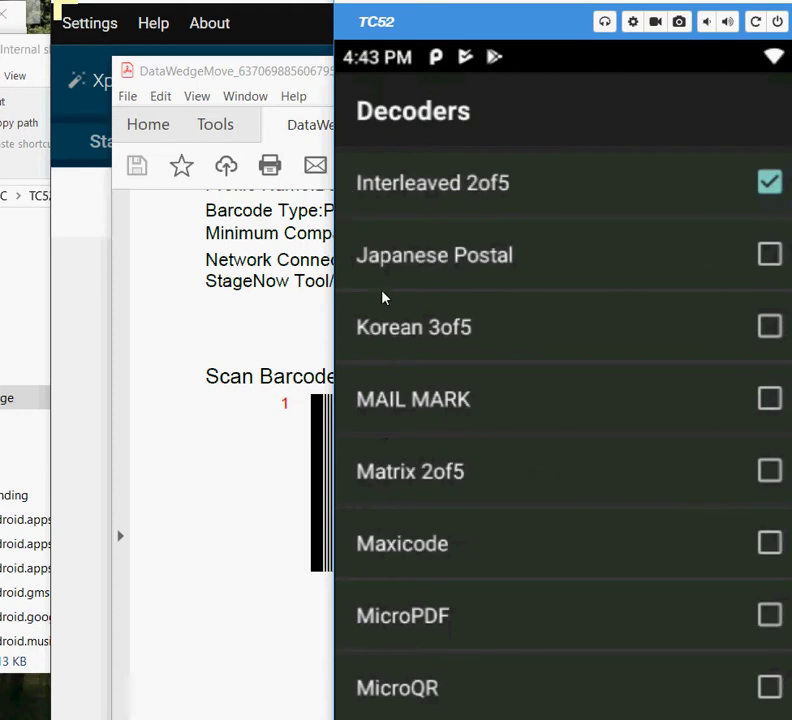
scroll(382, 297, up, 3)
scroll(449, 389, up, 15)
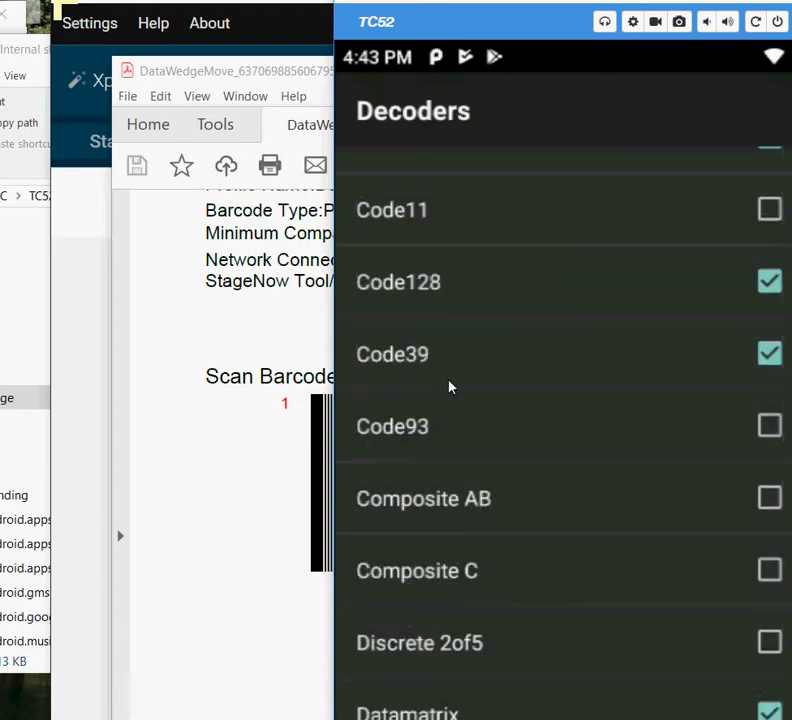